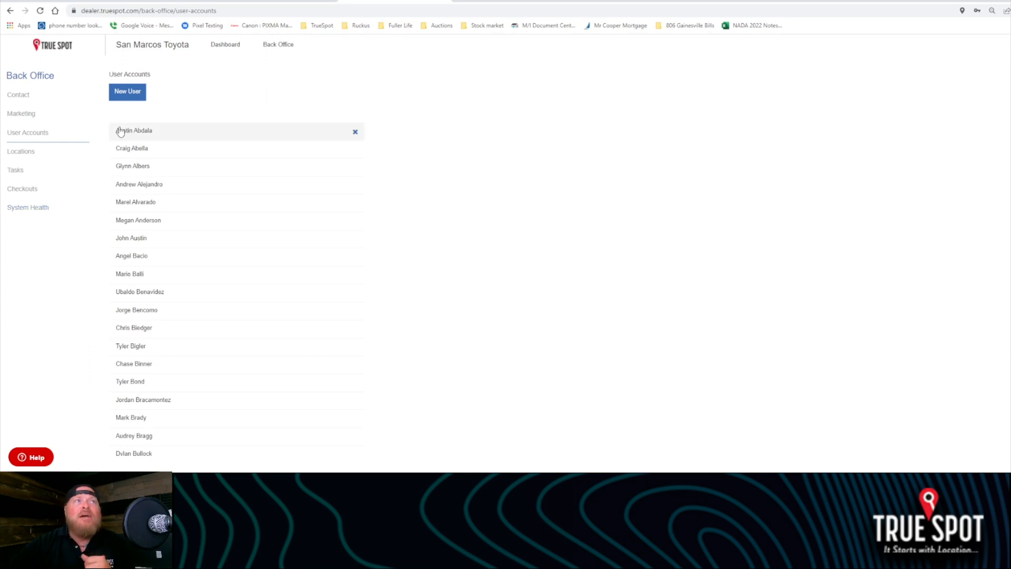
- Open a blank New User form and enter the person's first and last name
click(128, 93)
click(137, 133)
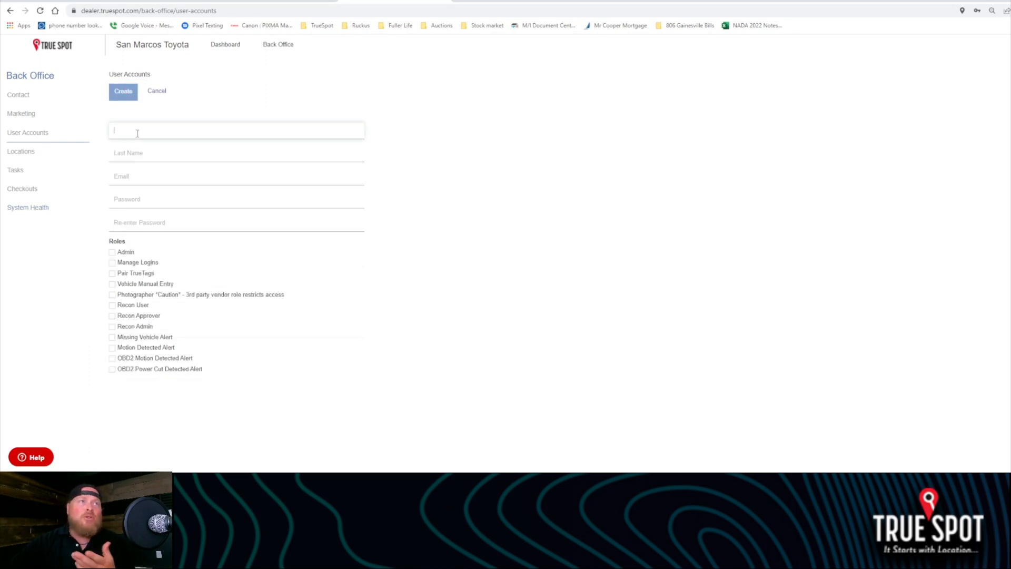
key(Tab)
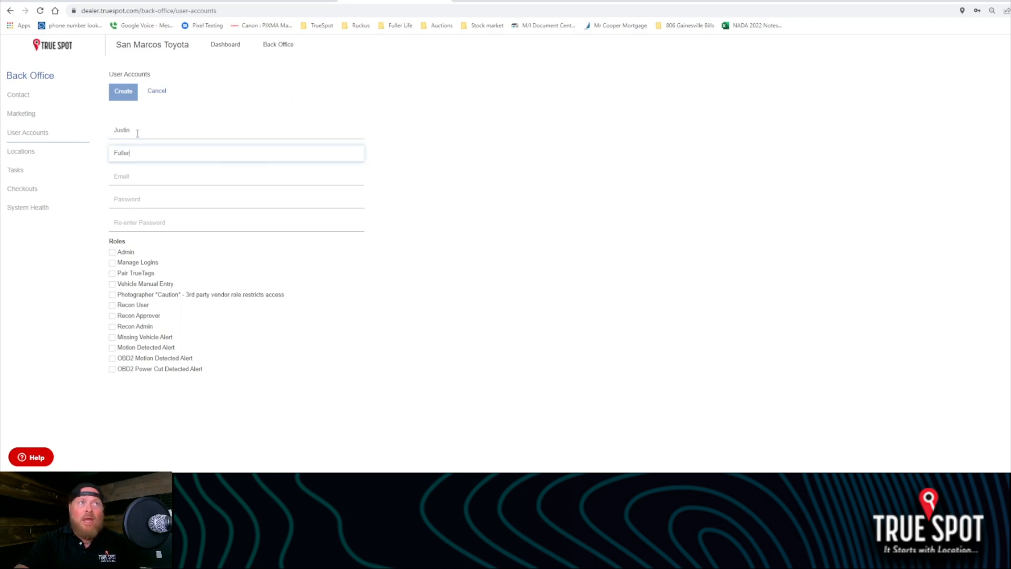
- Enter the user's company e-mail address, correcting a typo, before moving to Password
key(Tab)
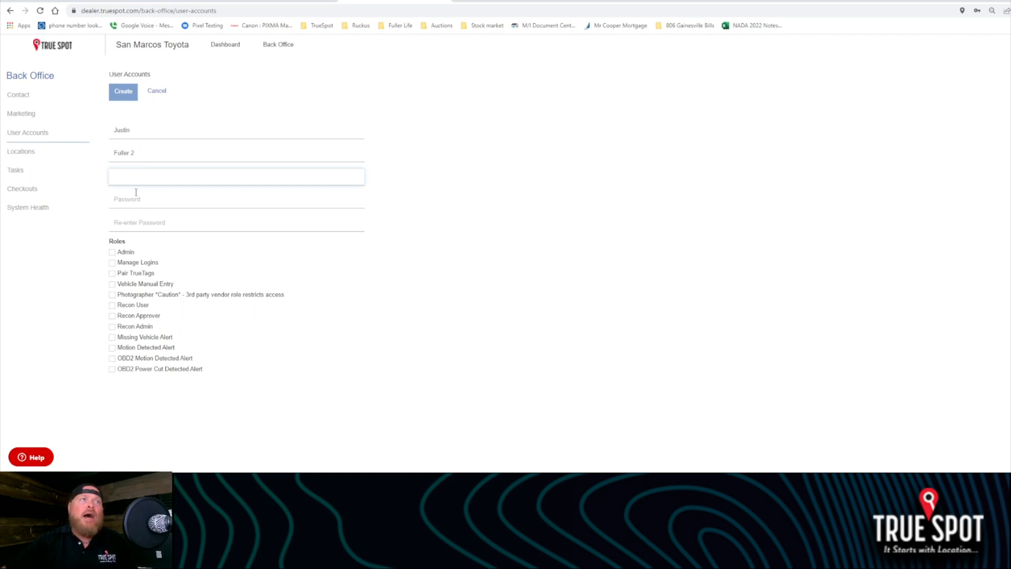
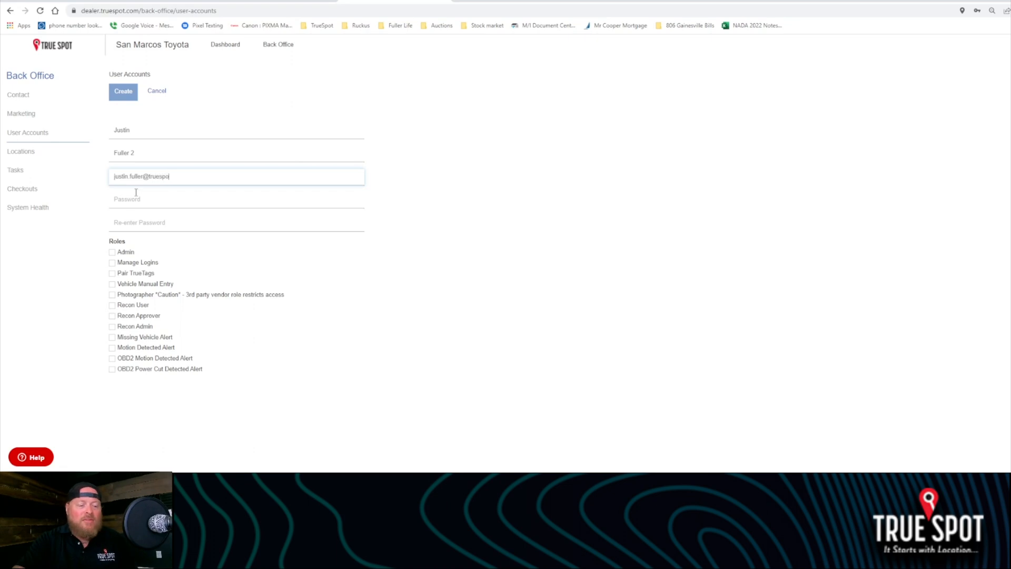
click(136, 192)
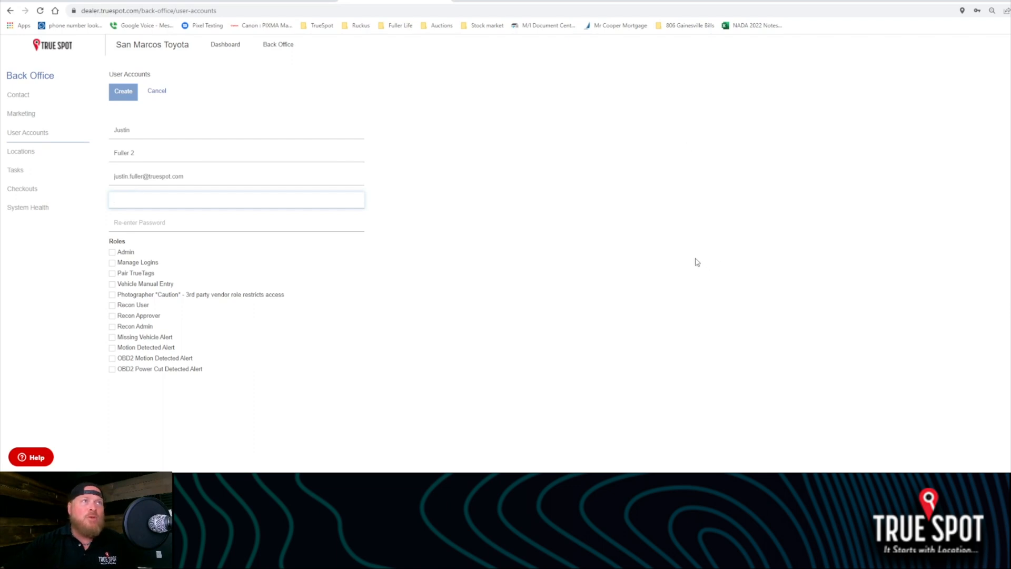
- Type the new user's password, then repeat it in the Re-enter Password field
text(•••)
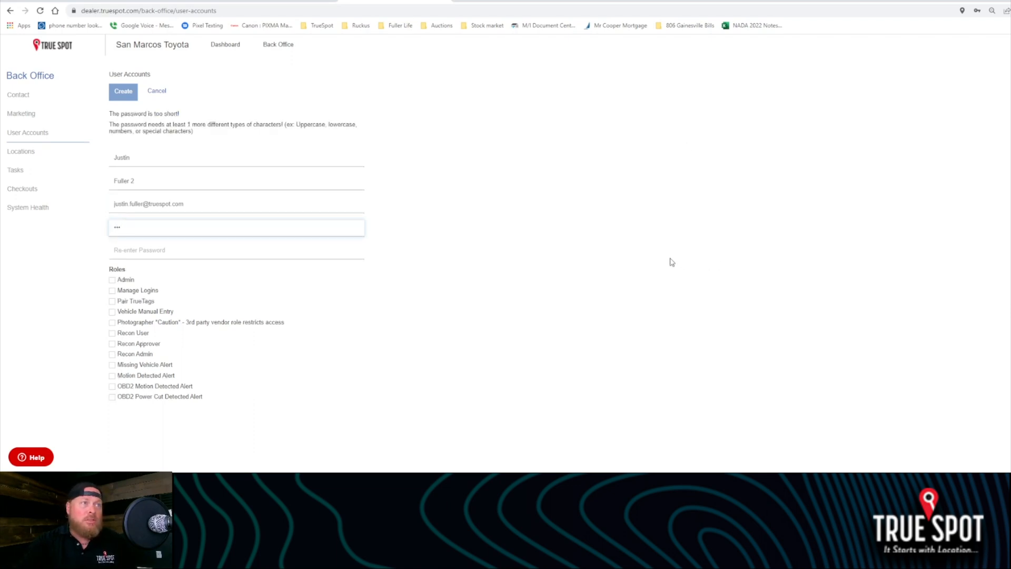
text(•••••)
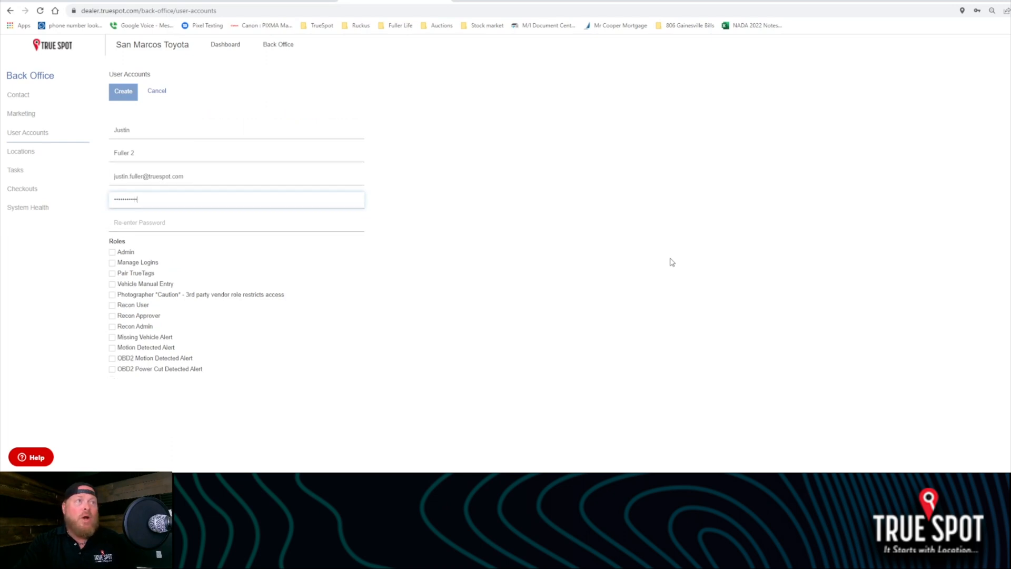
click(153, 225)
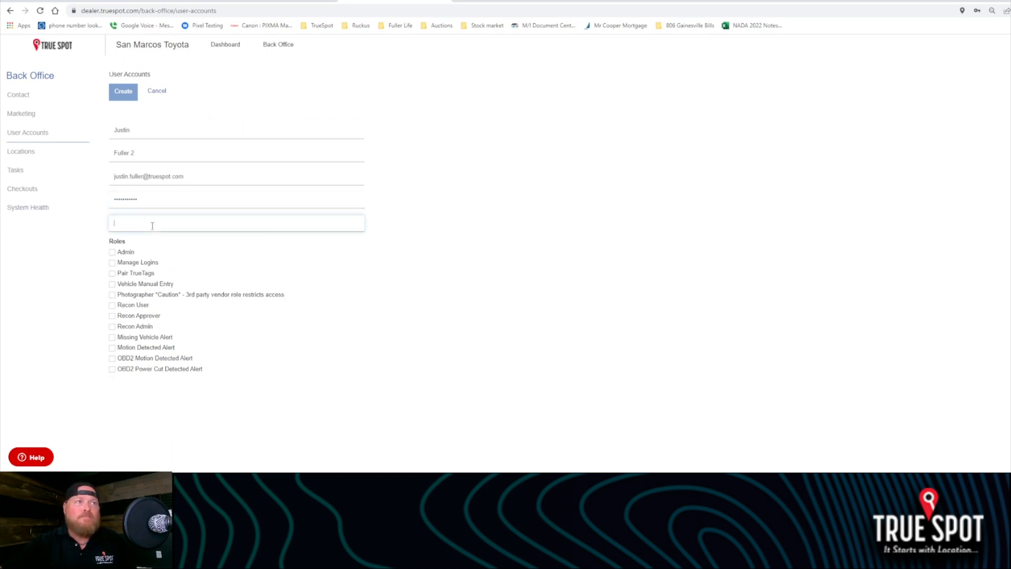
text(••••••••••)
click(190, 260)
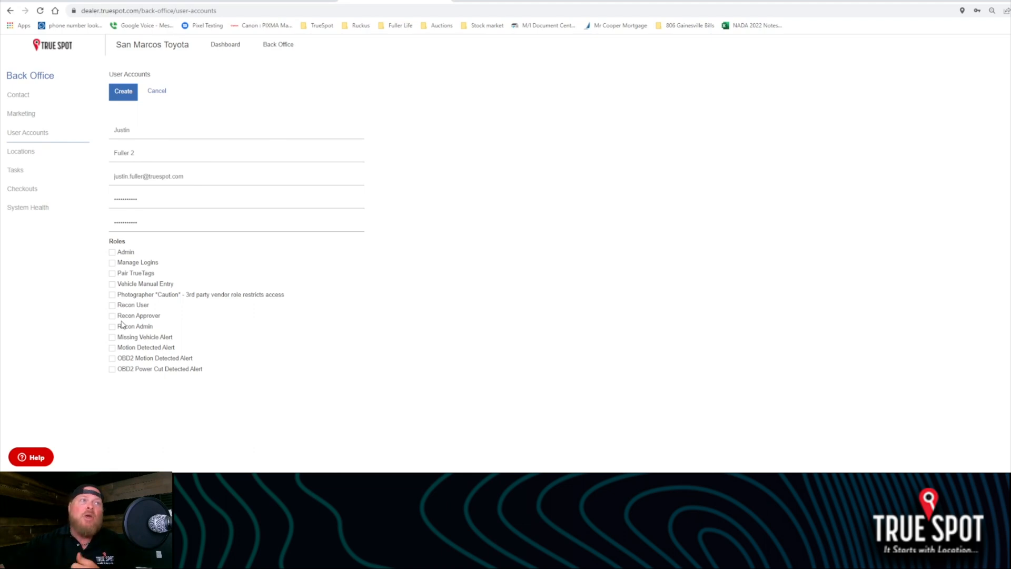
drag(157, 277, 114, 278)
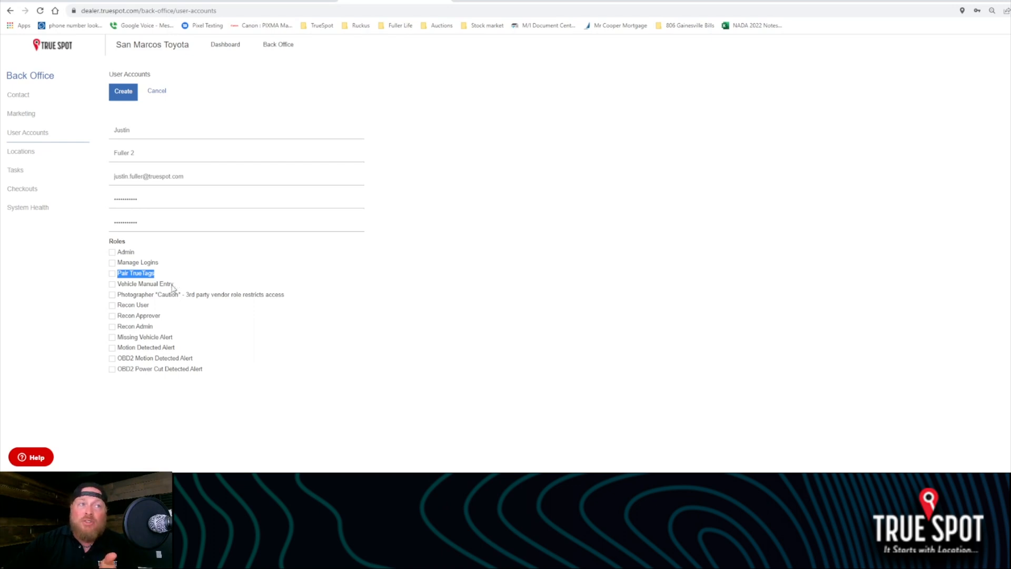
drag(175, 285, 117, 287)
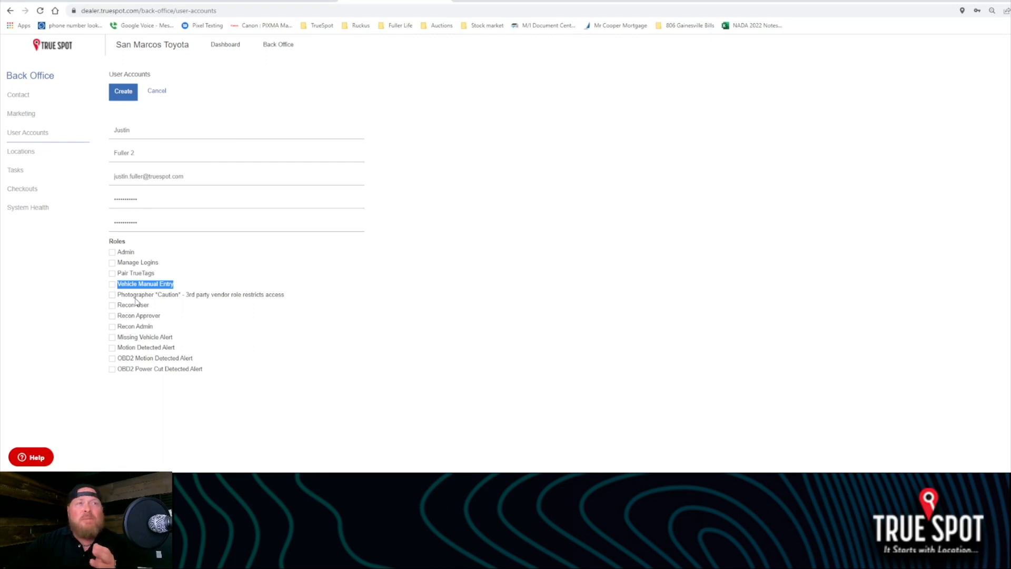
click(158, 306)
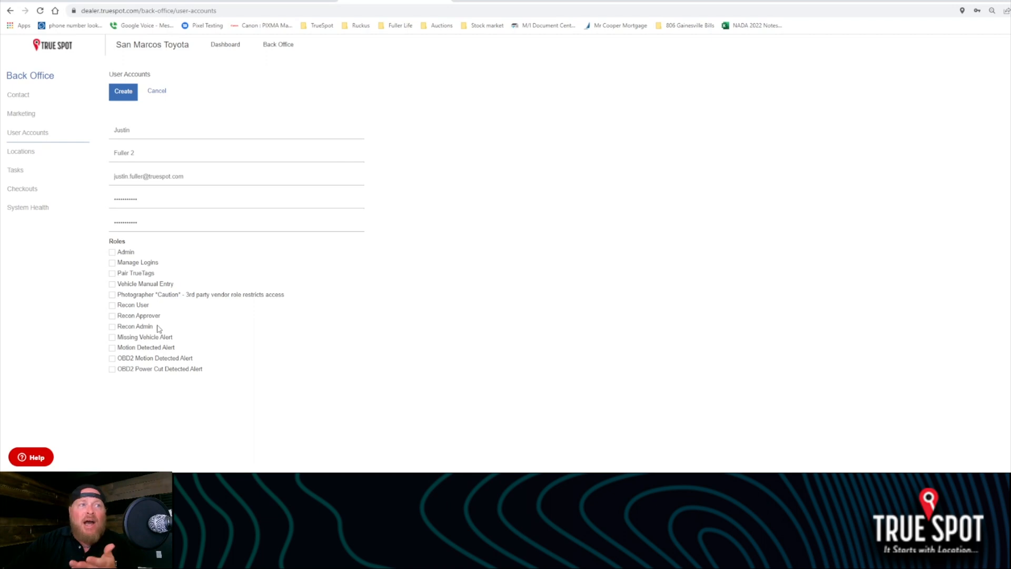
drag(158, 329, 117, 308)
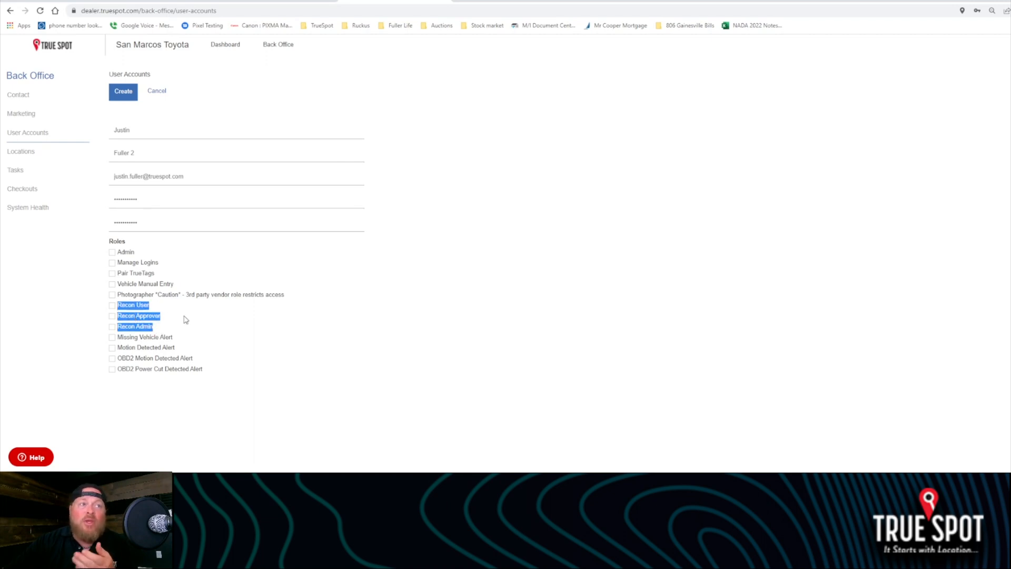
click(180, 342)
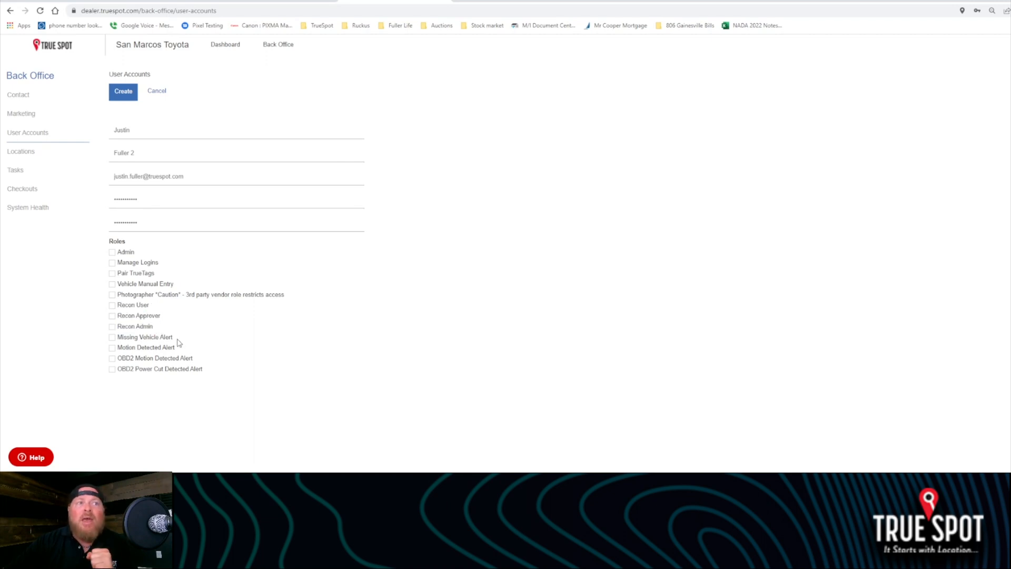
drag(174, 339, 120, 344)
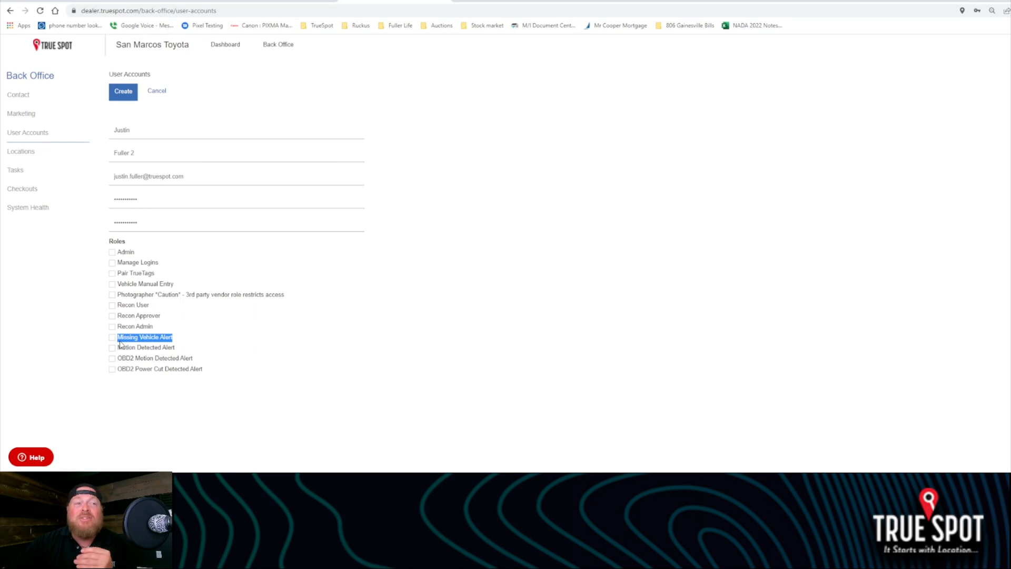
click(182, 350)
drag(181, 350, 117, 350)
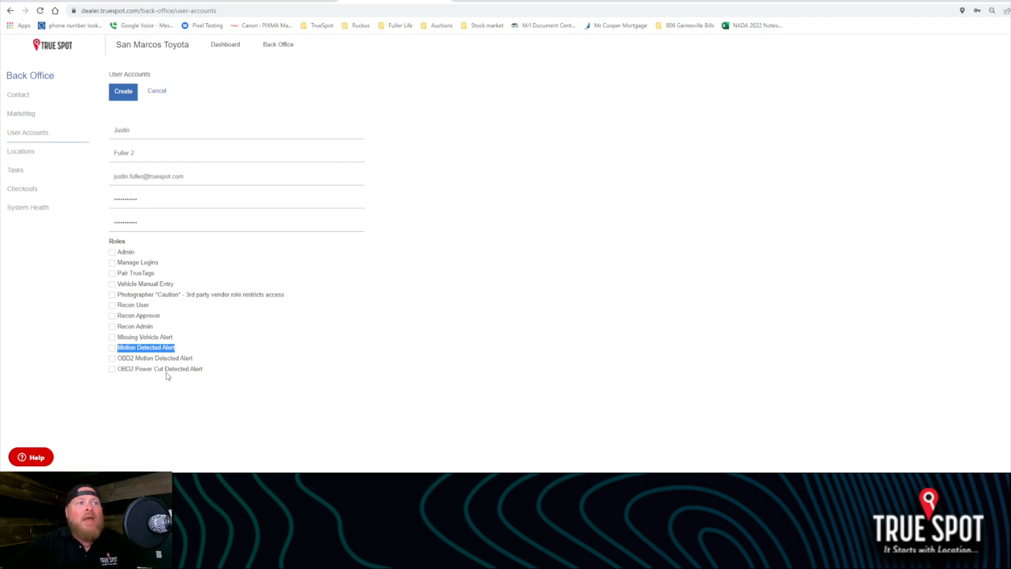
click(214, 378)
drag(205, 371, 119, 364)
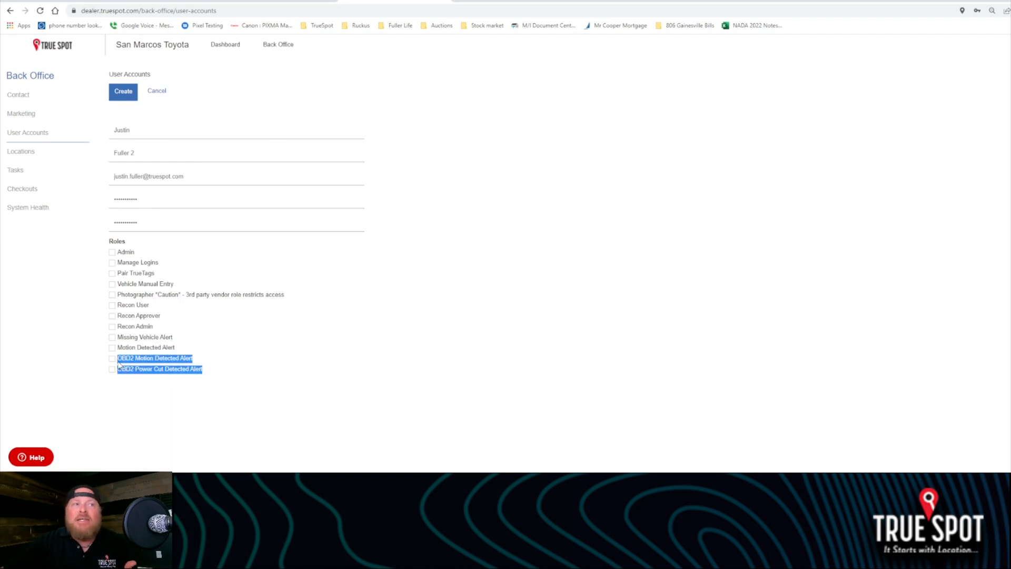
click(206, 359)
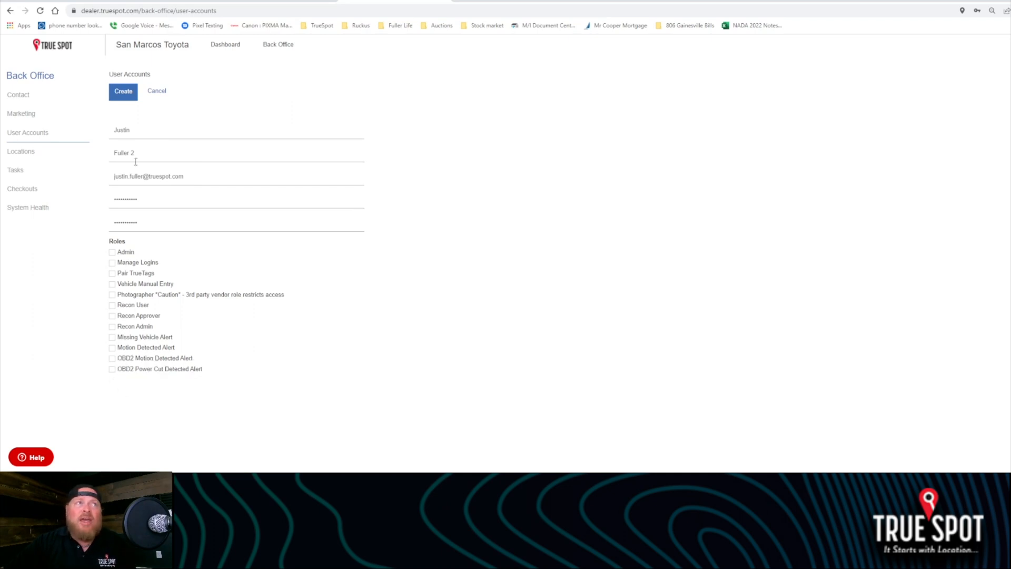
- Attempt Create, which fails with 'User already exists', then go to the Marketing page
click(123, 93)
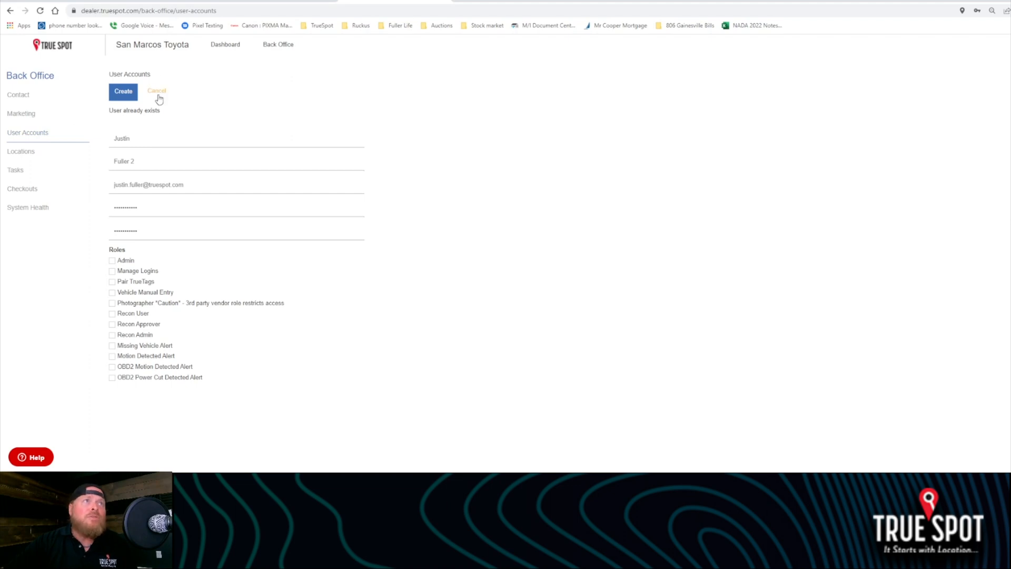
click(23, 113)
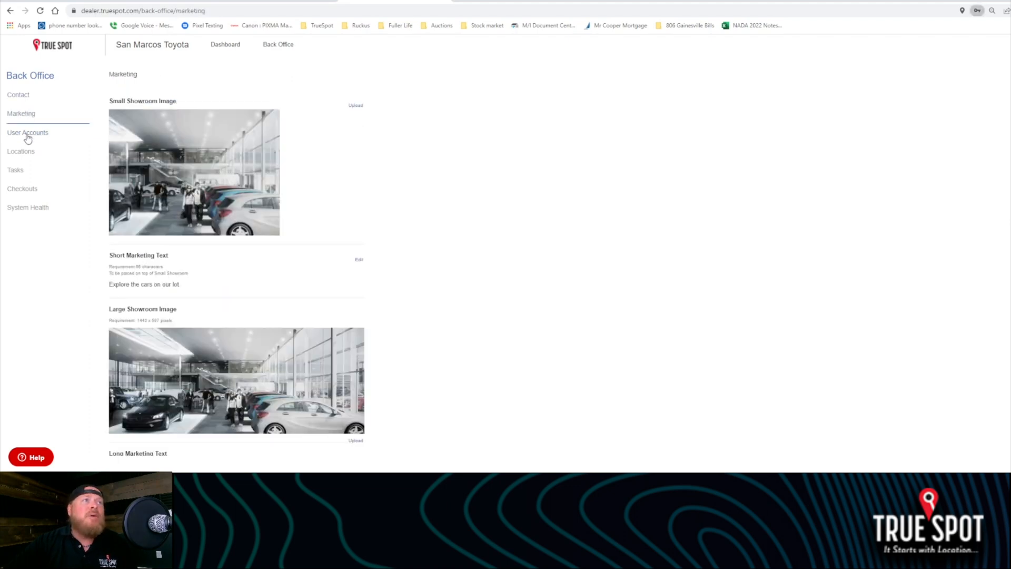
- Open User Accounts and scroll through the dealership's alphabetical list of existing users
click(27, 136)
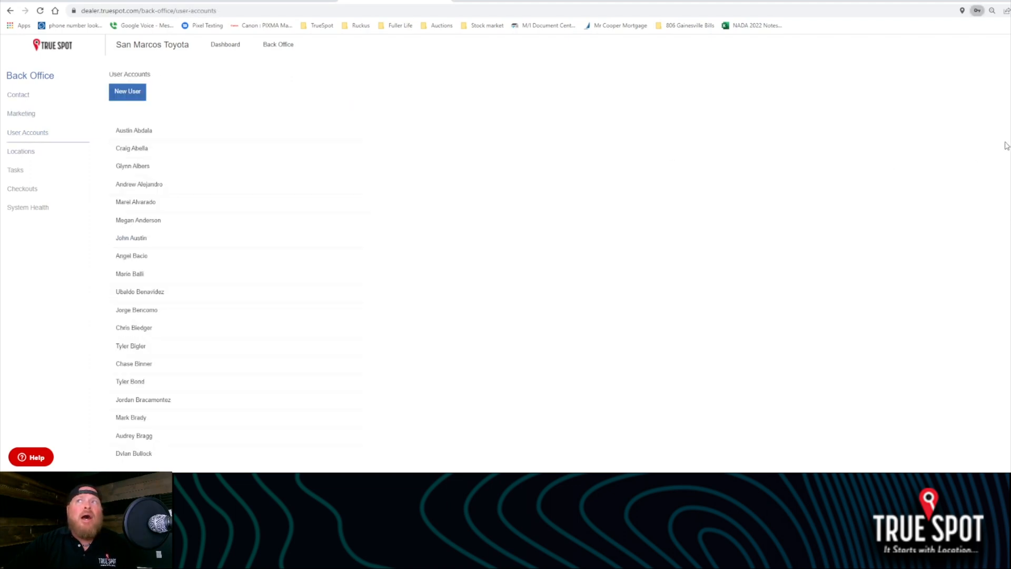
scroll(154, 329, down, 4)
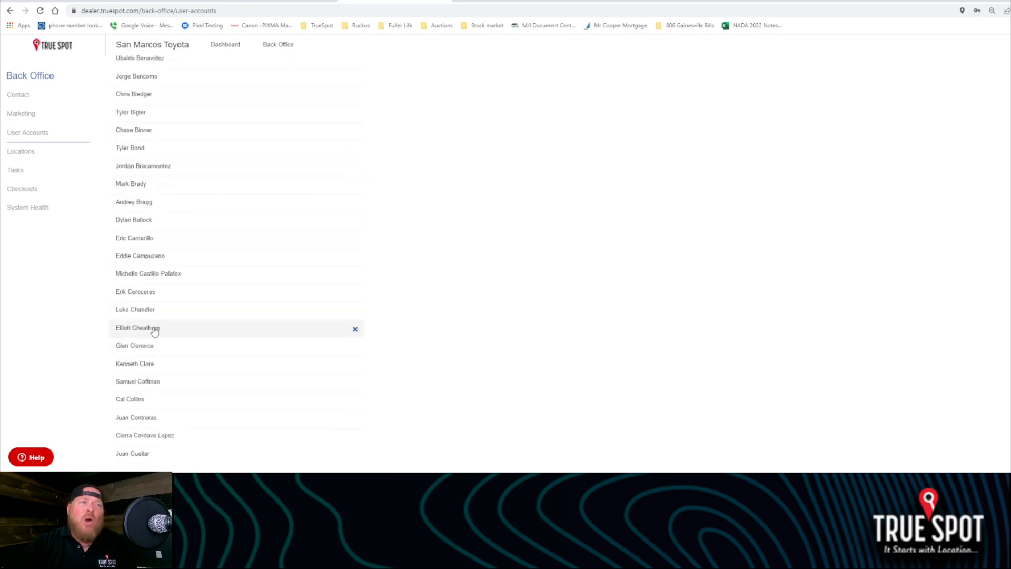
scroll(144, 282, down, 3)
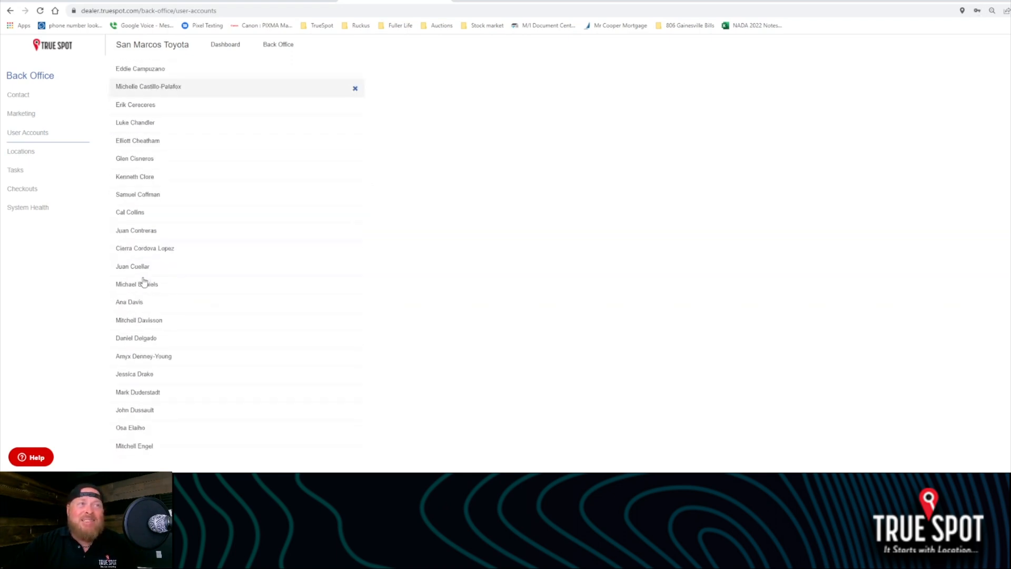
scroll(143, 316, down, 6)
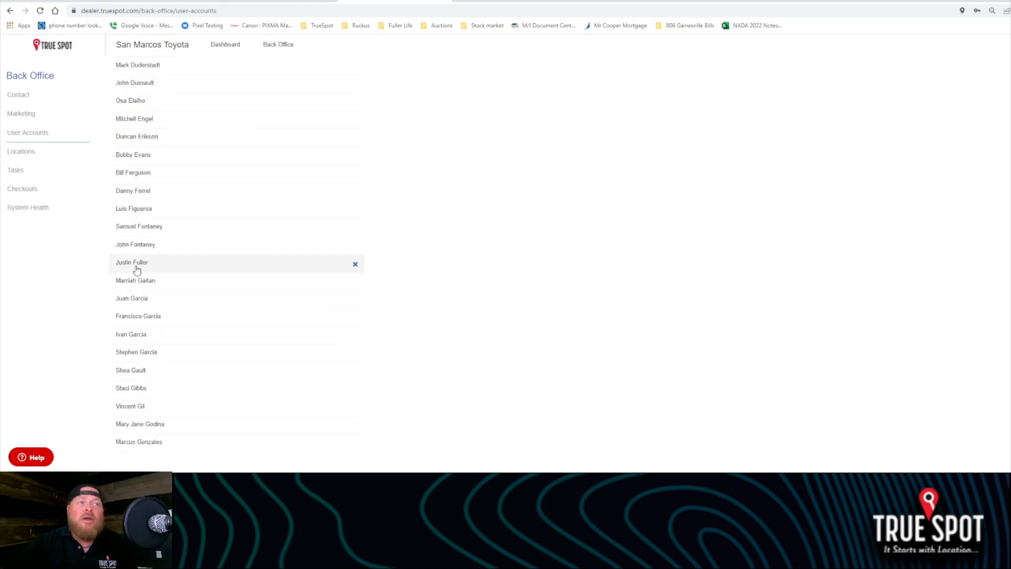
scroll(142, 287, down, 20)
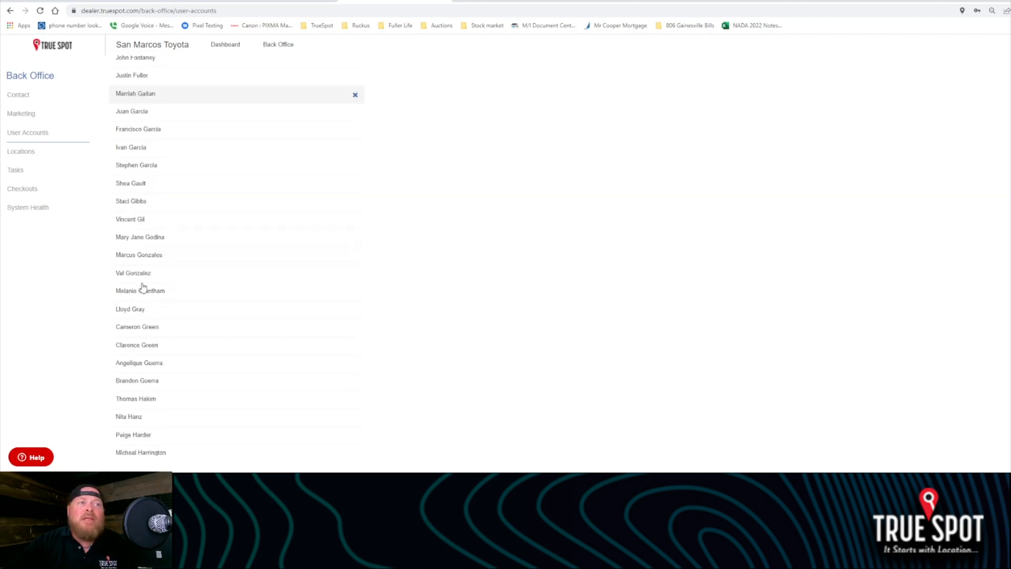
scroll(142, 287, down, 8)
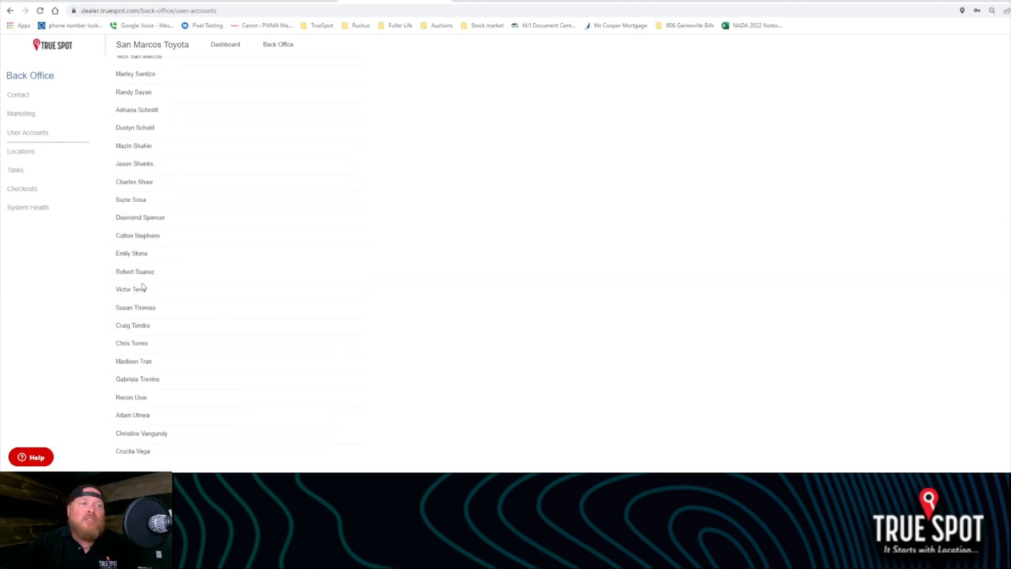
scroll(142, 287, up, 20)
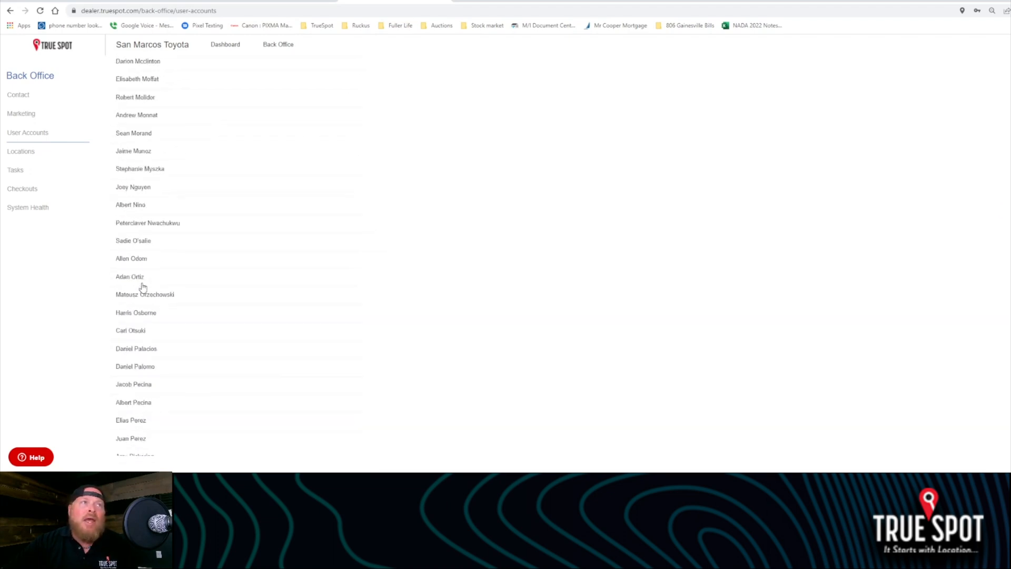
scroll(143, 287, down, 1)
scroll(142, 287, up, 4)
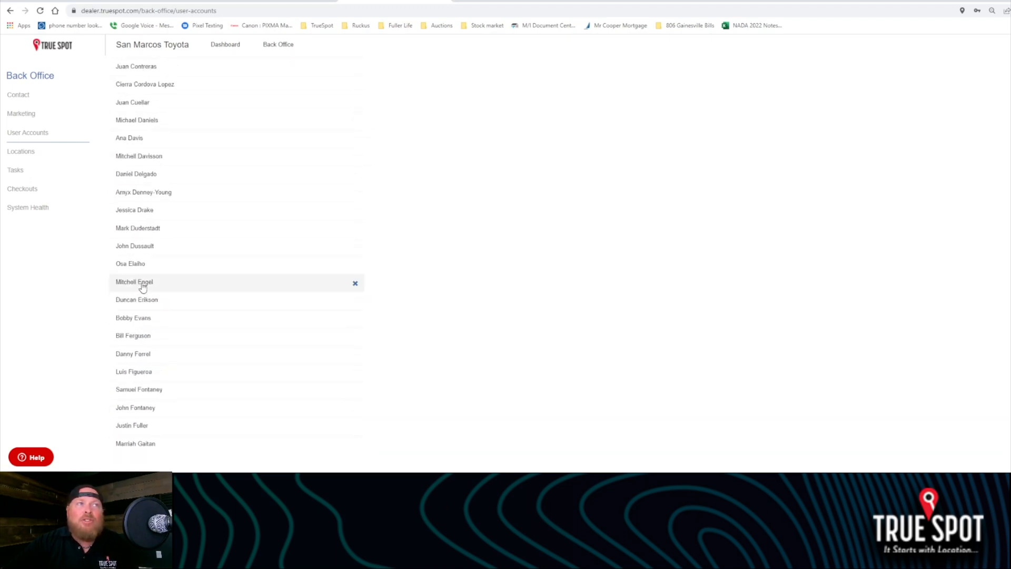
scroll(143, 287, up, 3)
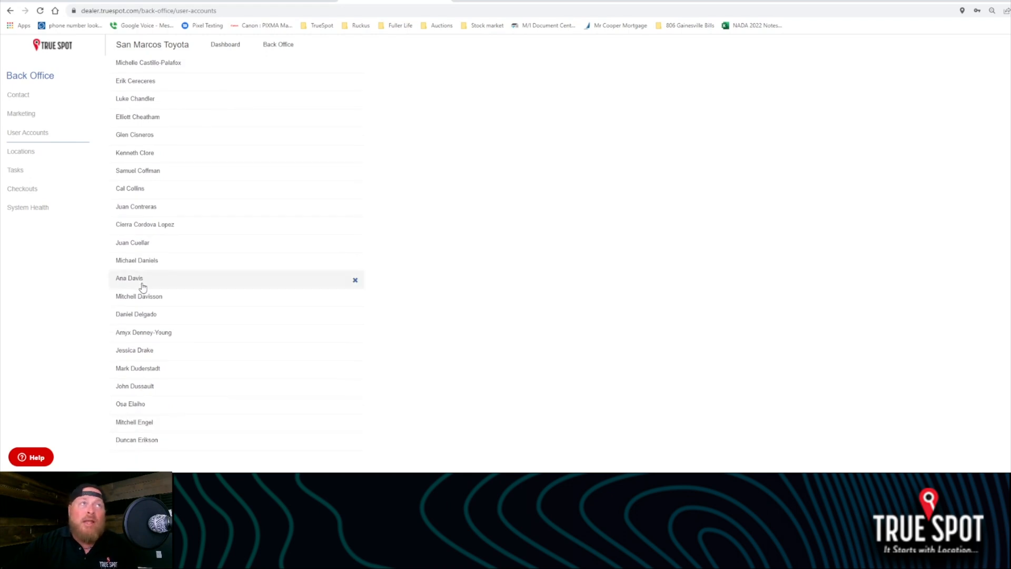
- Reload the user list and open an existing user showing Admin, Manage Logins and Recon roles ticked
click(40, 10)
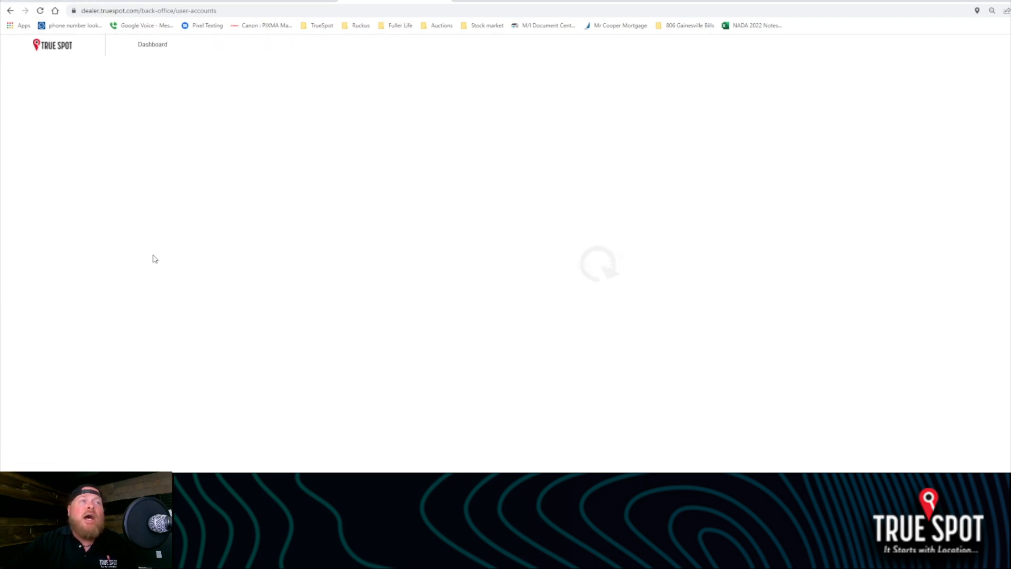
scroll(151, 317, down, 10)
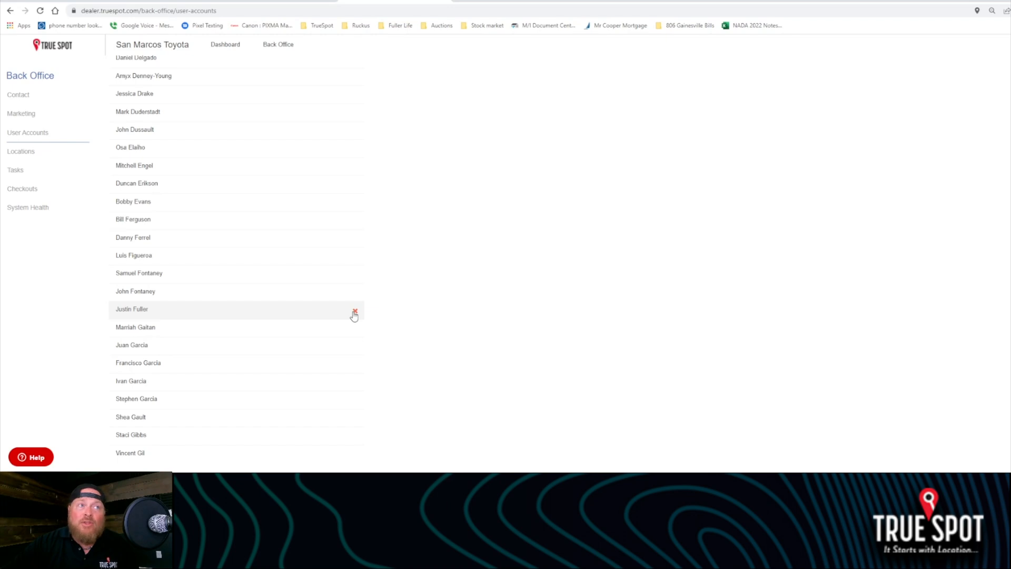
click(127, 313)
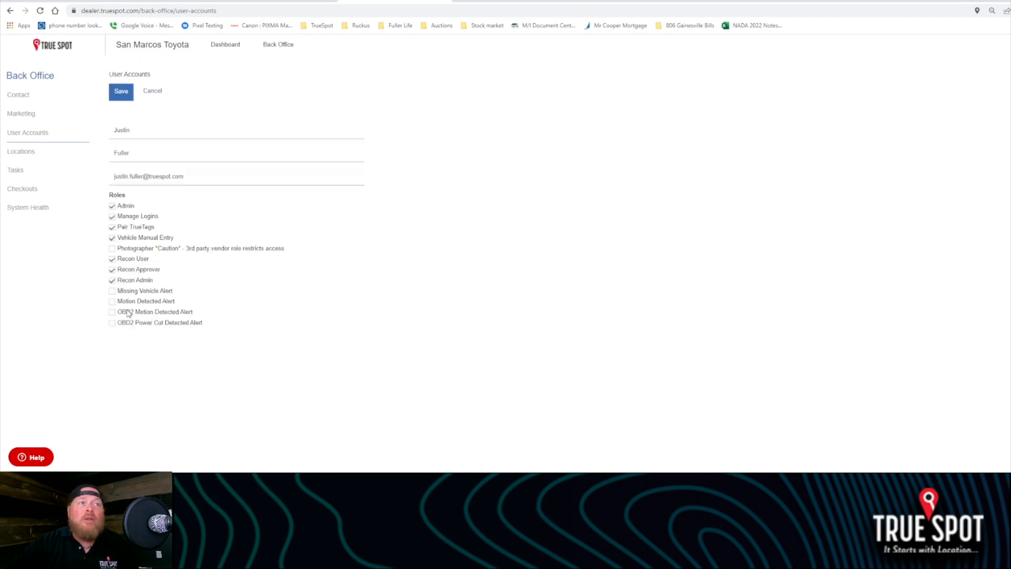